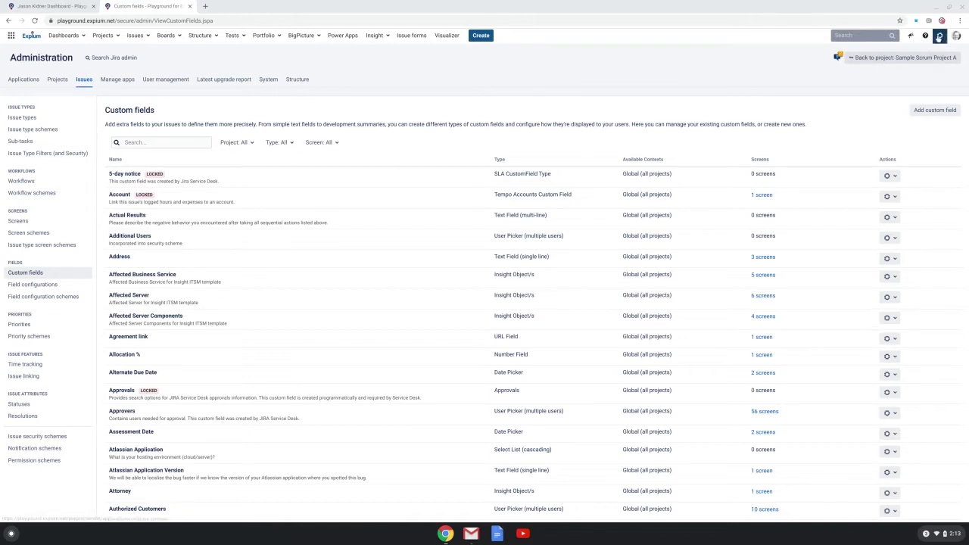
- Filter the custom fields list by 'scrum team' to show only the Scrum Team select list
left_click(940, 37)
right_click(940, 38)
key("Escape")
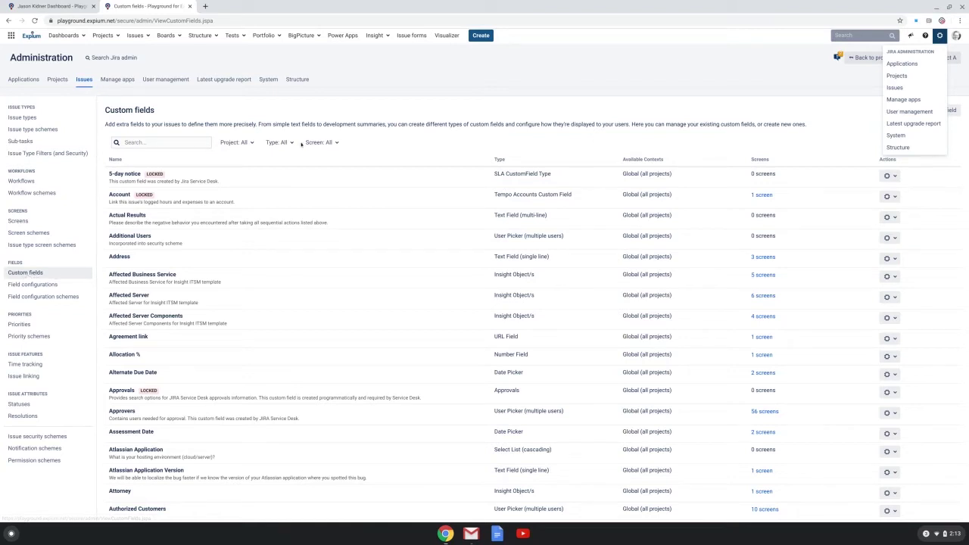
left_click(165, 142)
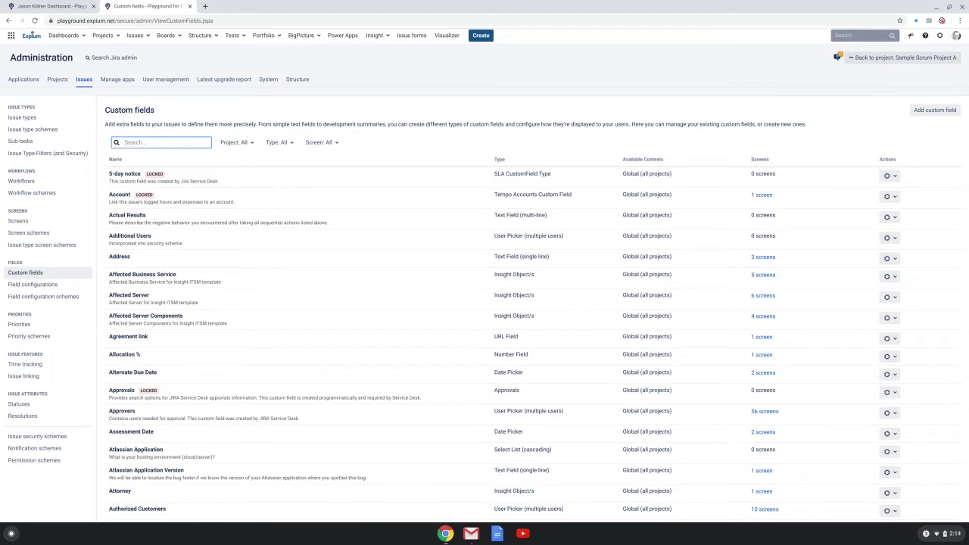
type("scrum team")
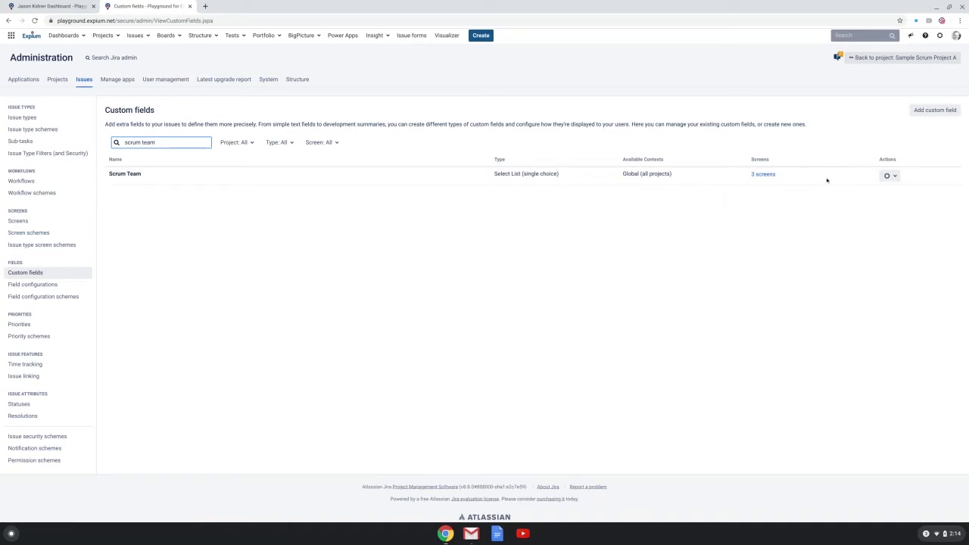
- Open the Scrum Team field's Configure page, showing its global context with Team A–D
left_click(889, 176)
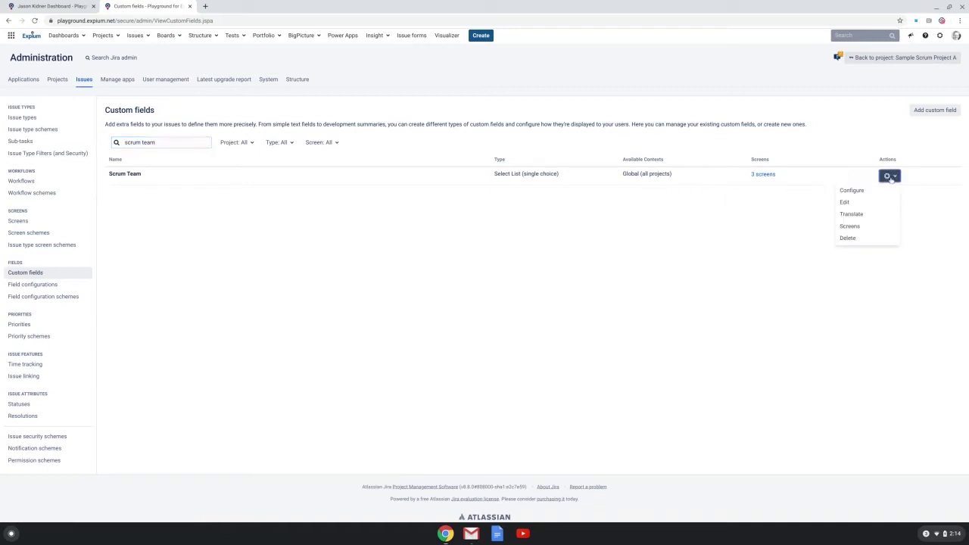
left_click(853, 190)
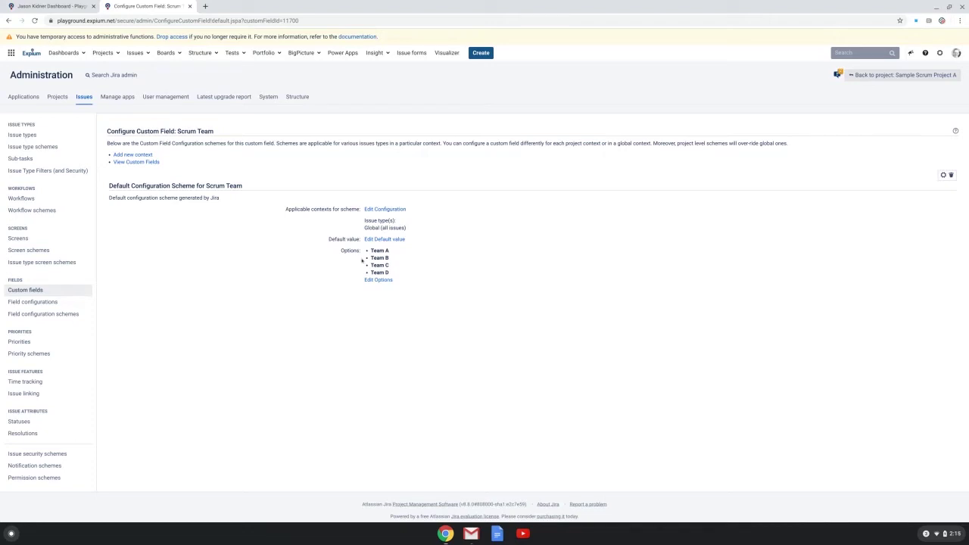
- Start a new issue from the dashboard and set its project to Sample Scrum Project A
left_click(74, 8)
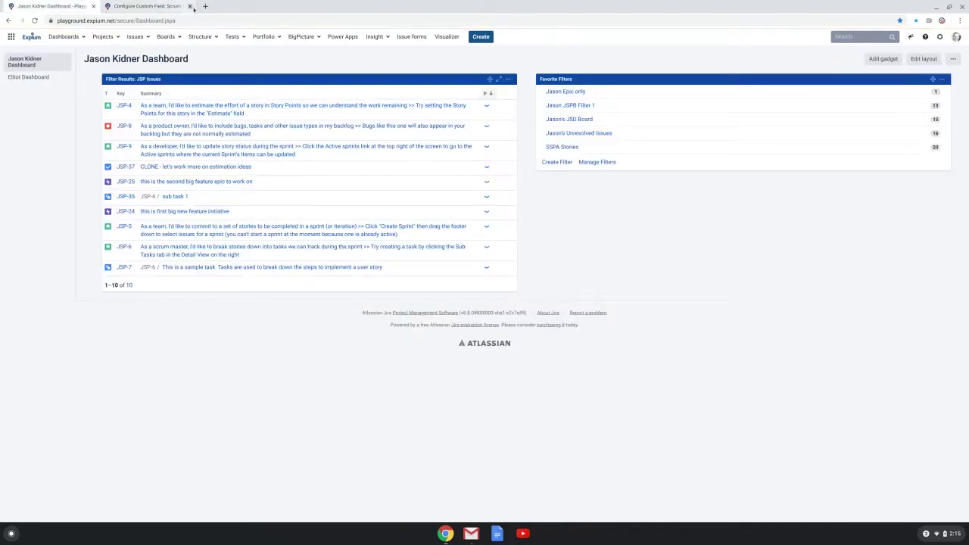
left_click(482, 41)
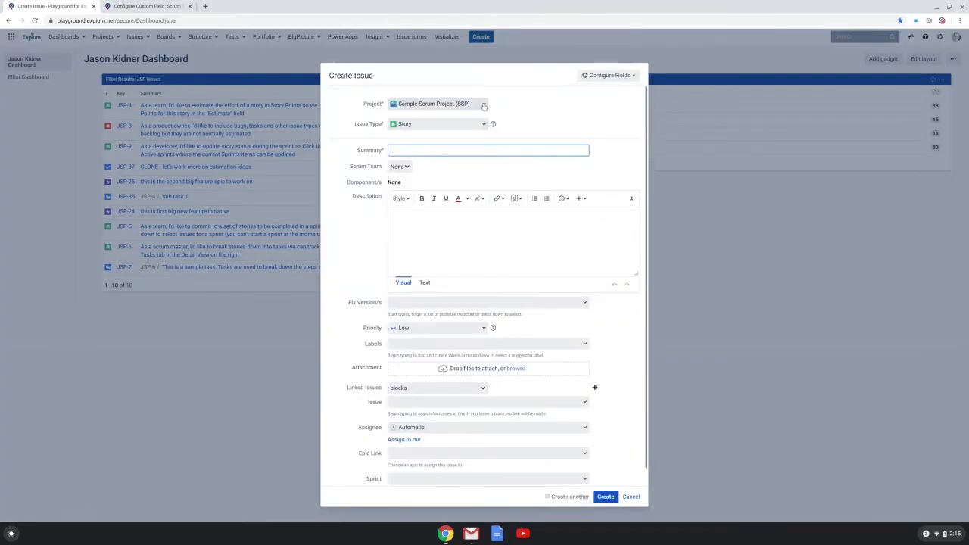
left_click(484, 107)
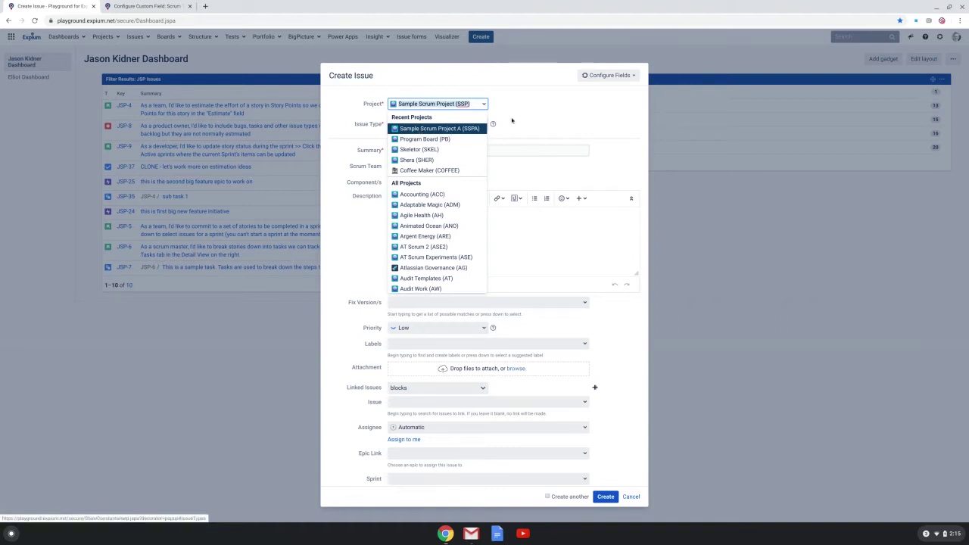
key("Escape")
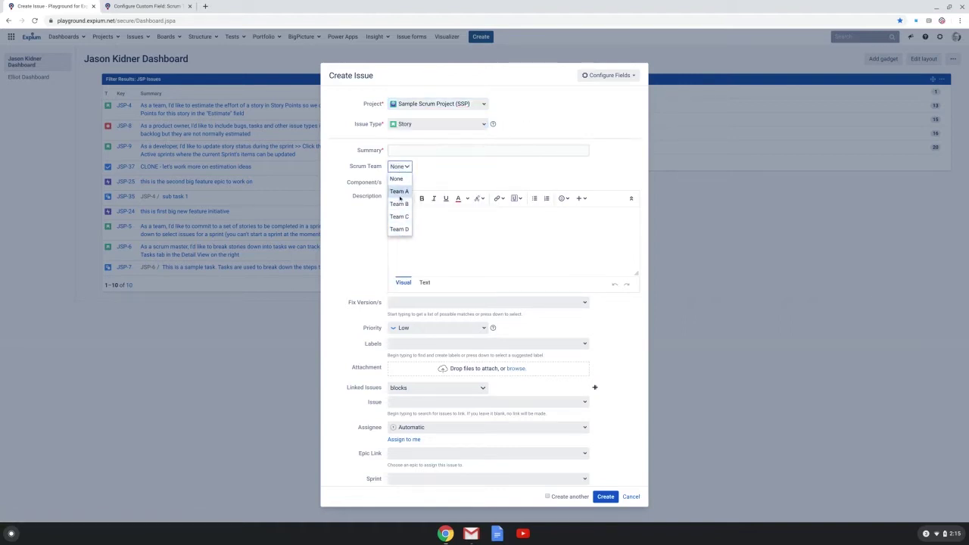
left_click(454, 104)
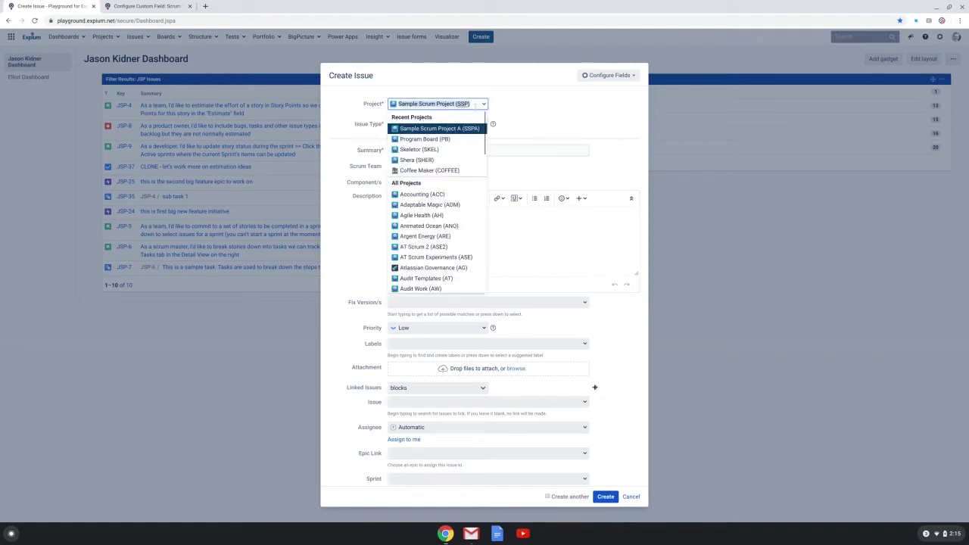
left_click(444, 130)
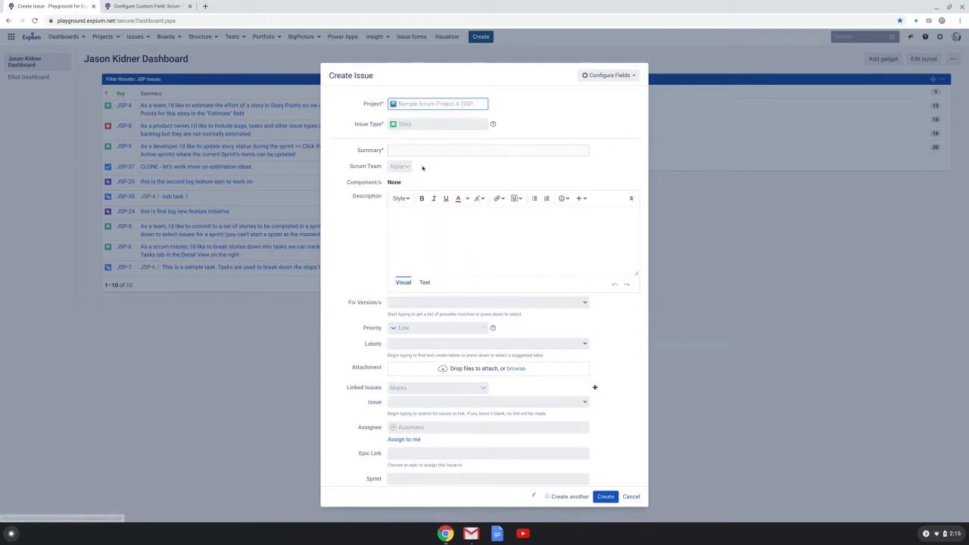
- Check the Scrum Team dropdown still offers Team A–D, leaving it at None
left_click(399, 149)
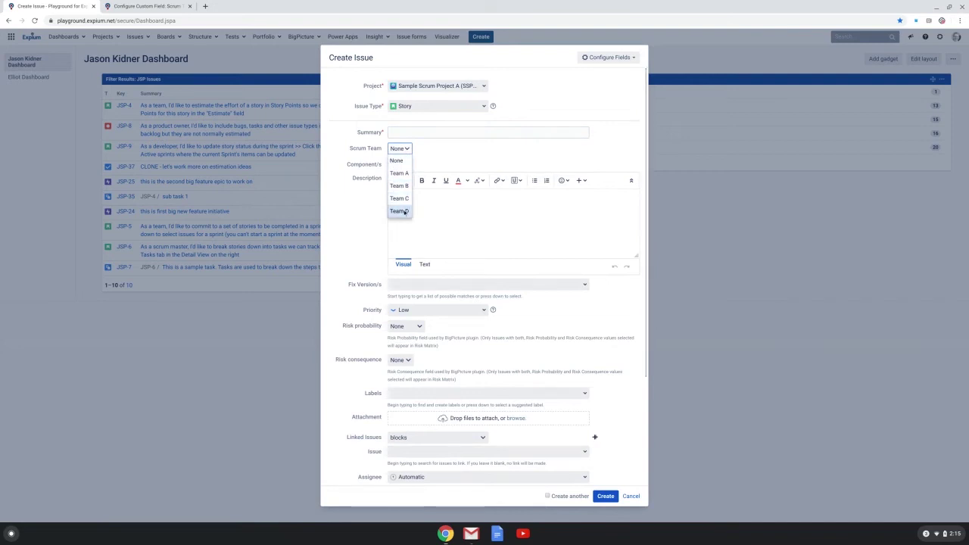
left_click(466, 156)
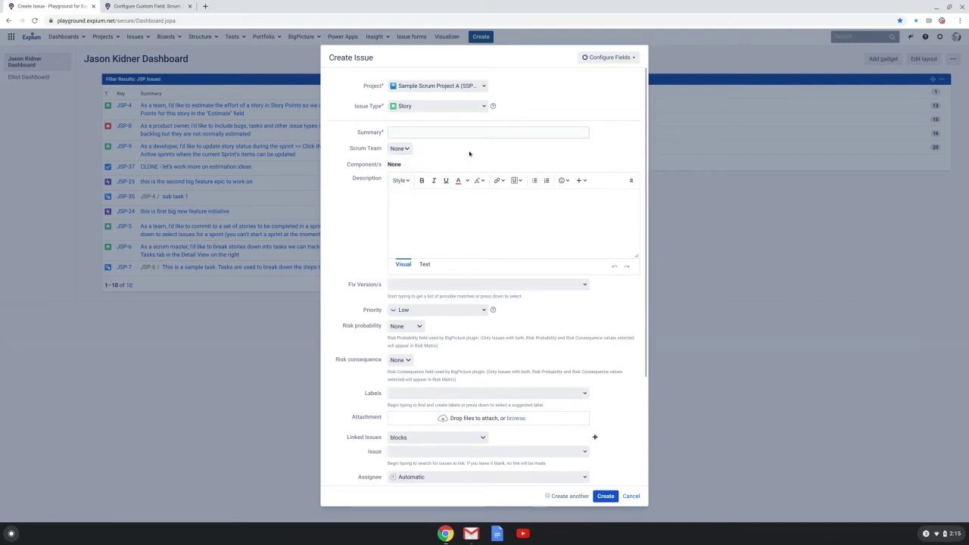
left_click(406, 152)
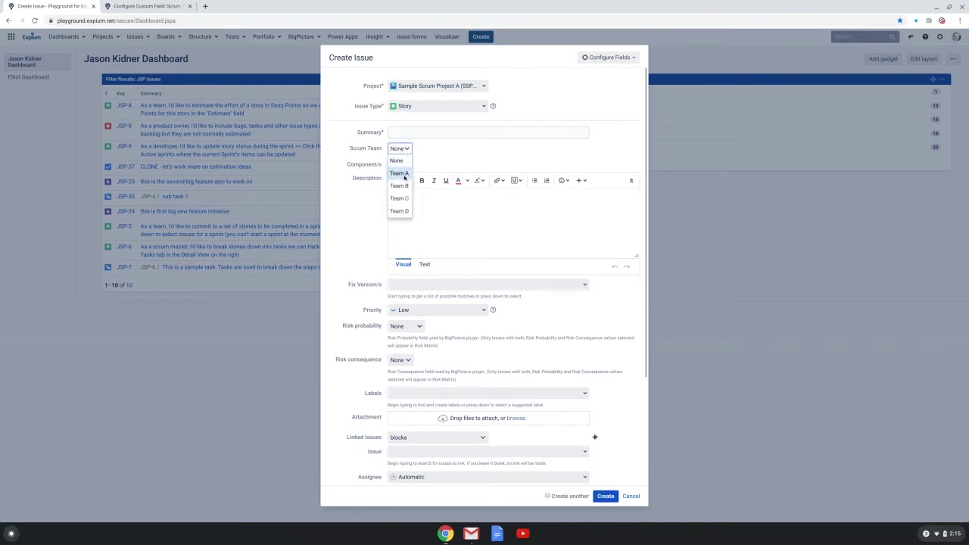
left_click(443, 157)
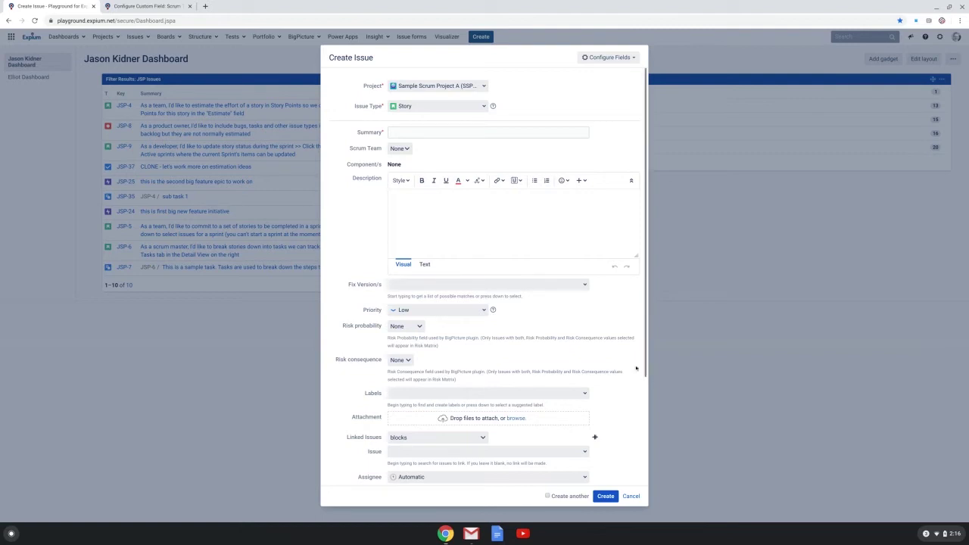
left_click(140, 7)
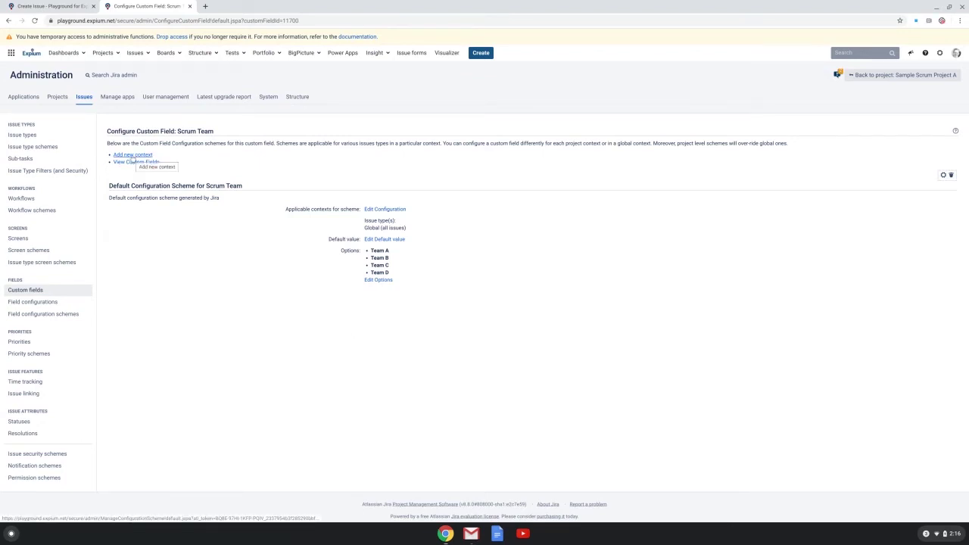
left_click(133, 155)
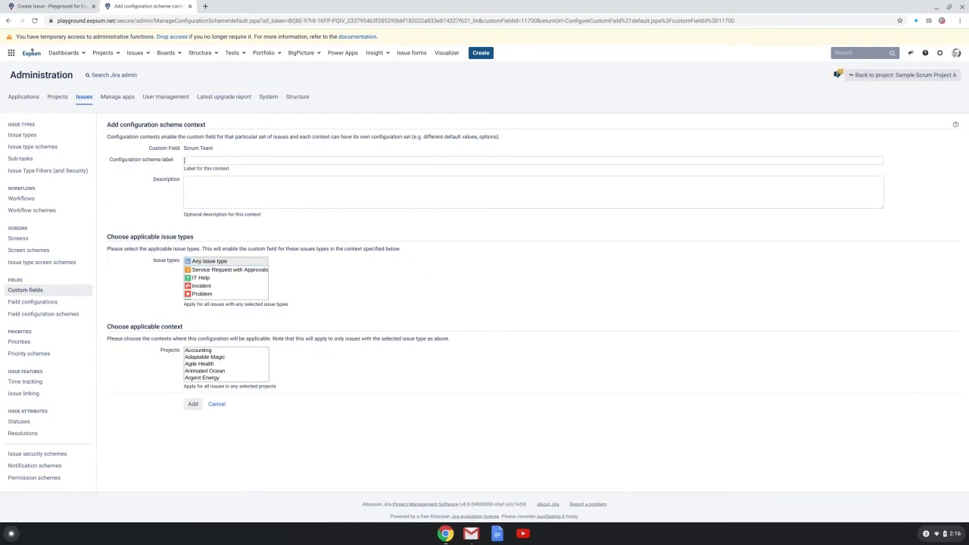
type("SSP")
key("Escape")
type("Project")
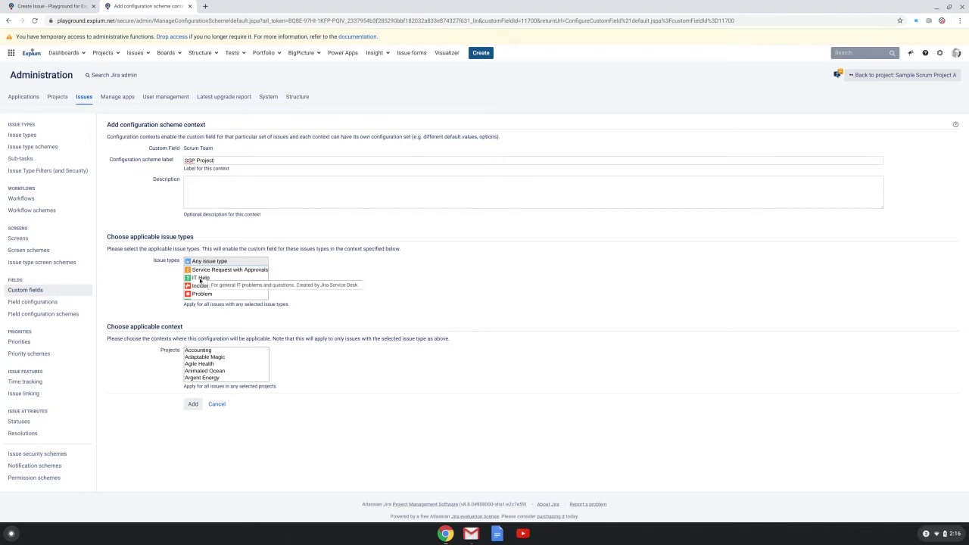
left_click(203, 358)
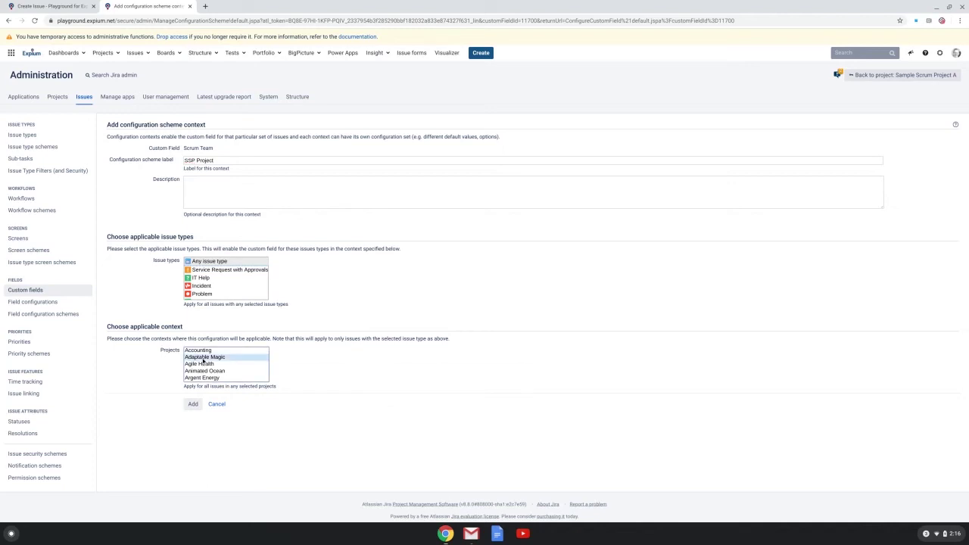
key("s")
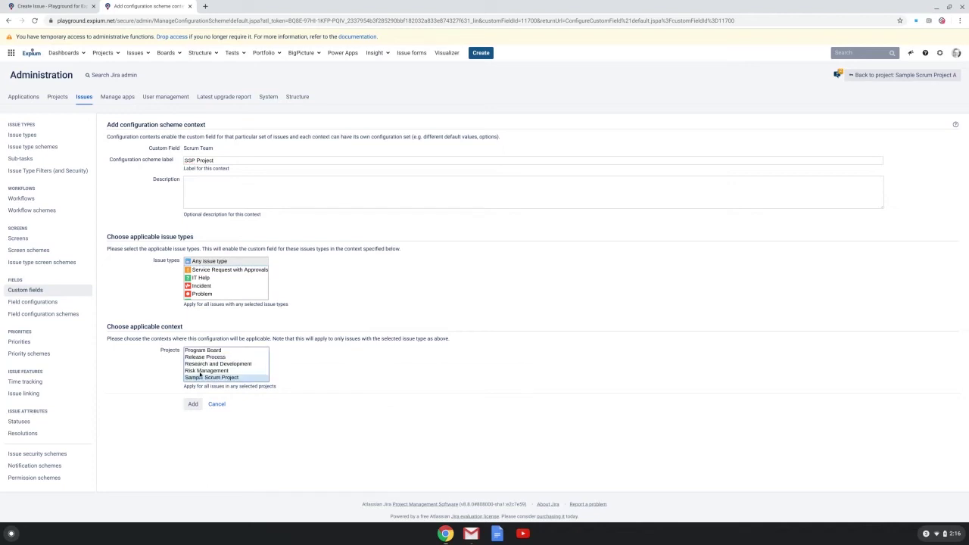
left_click(193, 405)
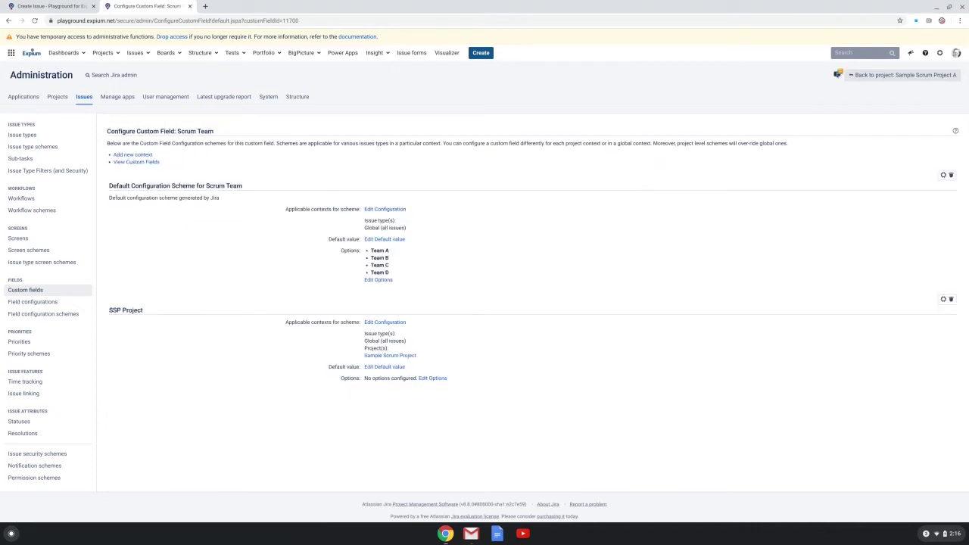
- Add a Scrum Team context labelled 'SSPA Project' limited to Sample Scrum Project A
left_click(127, 155)
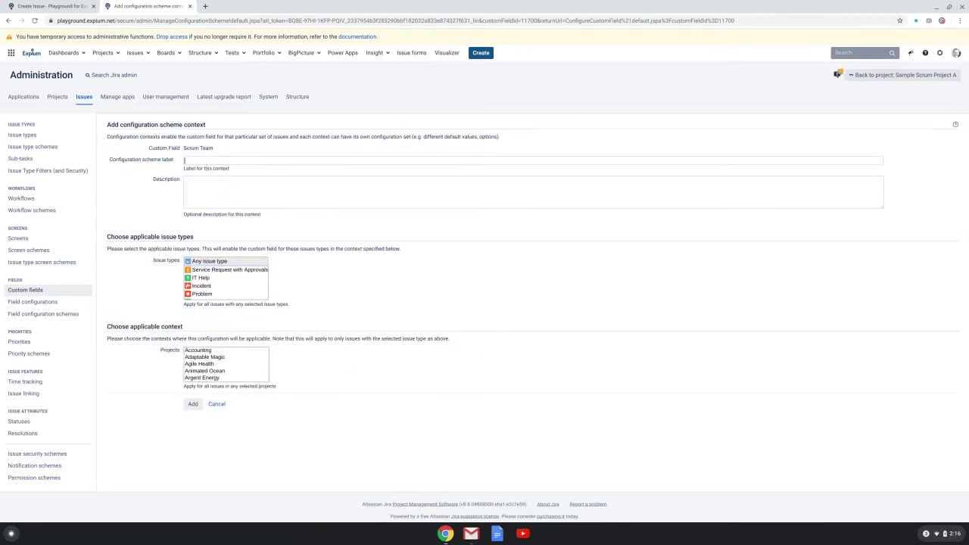
type("SSPA Project")
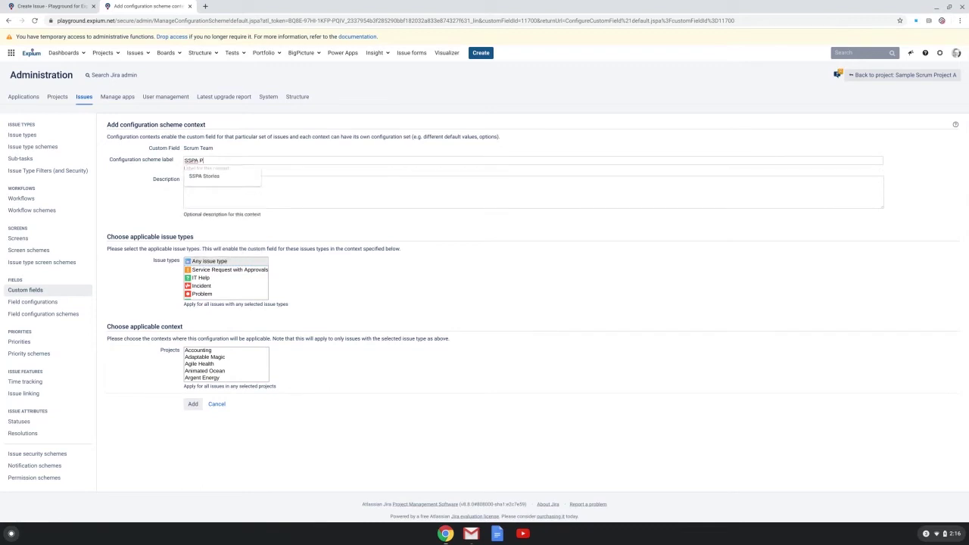
scroll(220, 369, "down", 5)
left_click(213, 377)
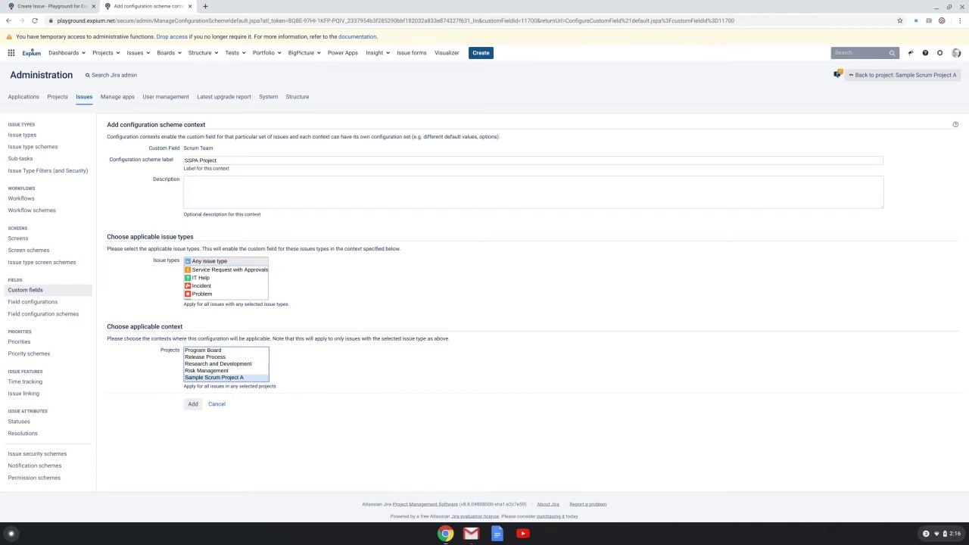
left_click(192, 404)
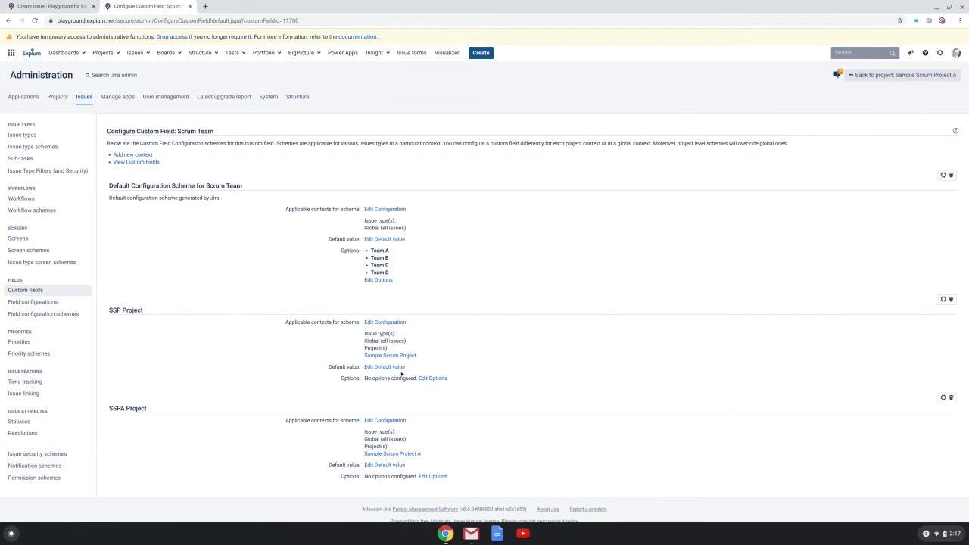
- Add options Team A and Team B to the SSP Project context
left_click(428, 378)
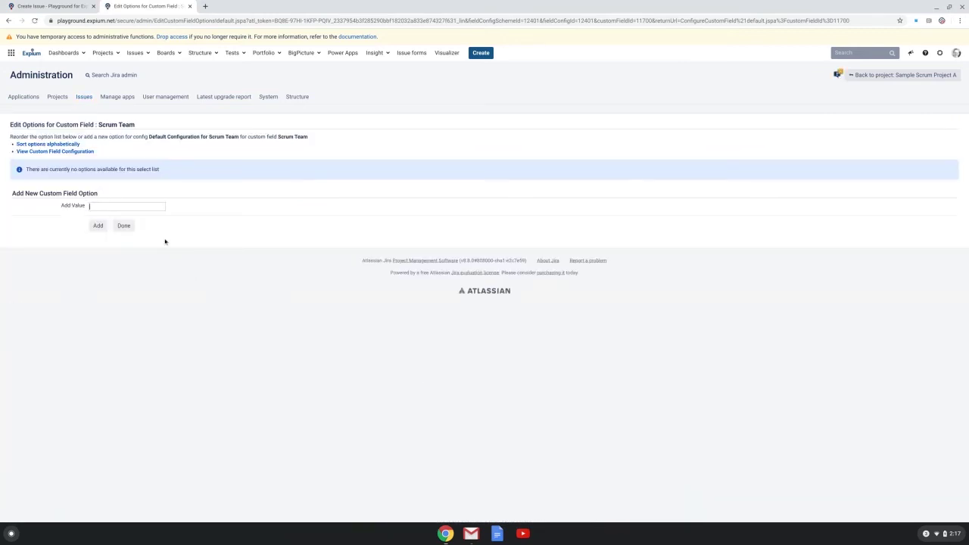
type("Team A")
key("Return")
type("Te")
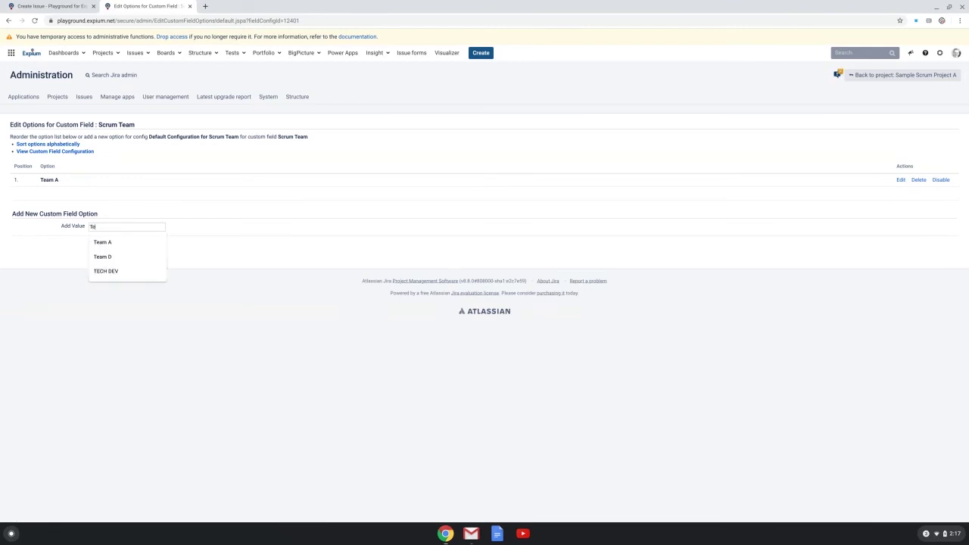
type("am B")
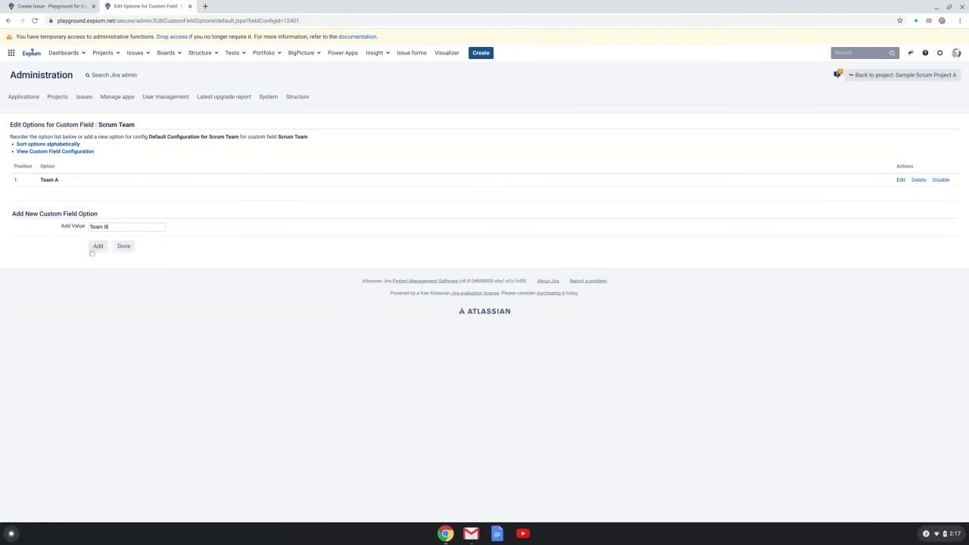
left_click(93, 250)
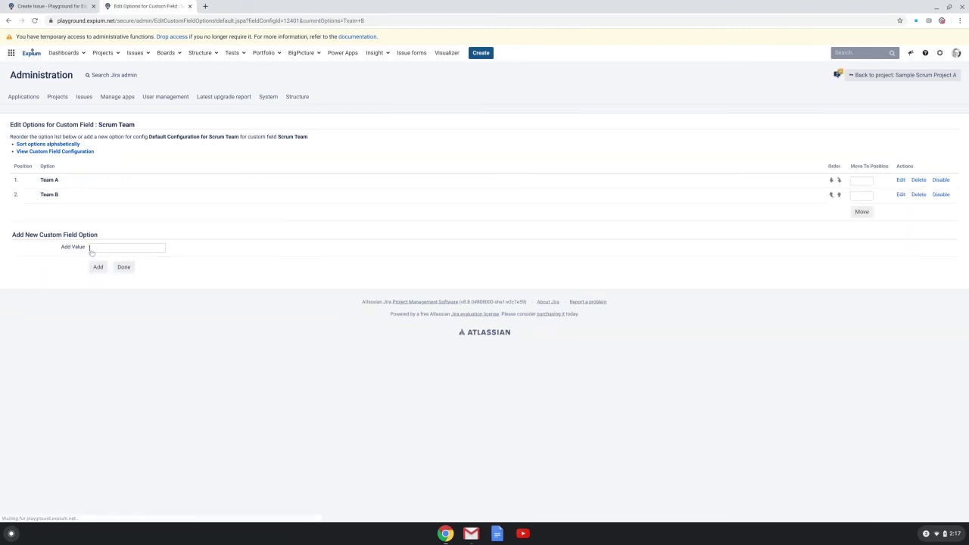
left_click(123, 266)
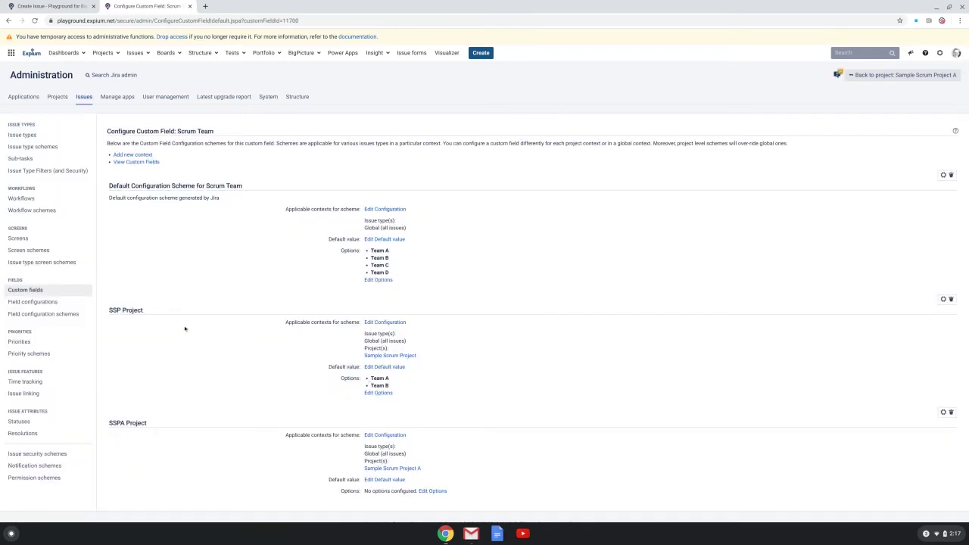
- Add options Team C and Team D to the SSPA Project context
left_click(429, 492)
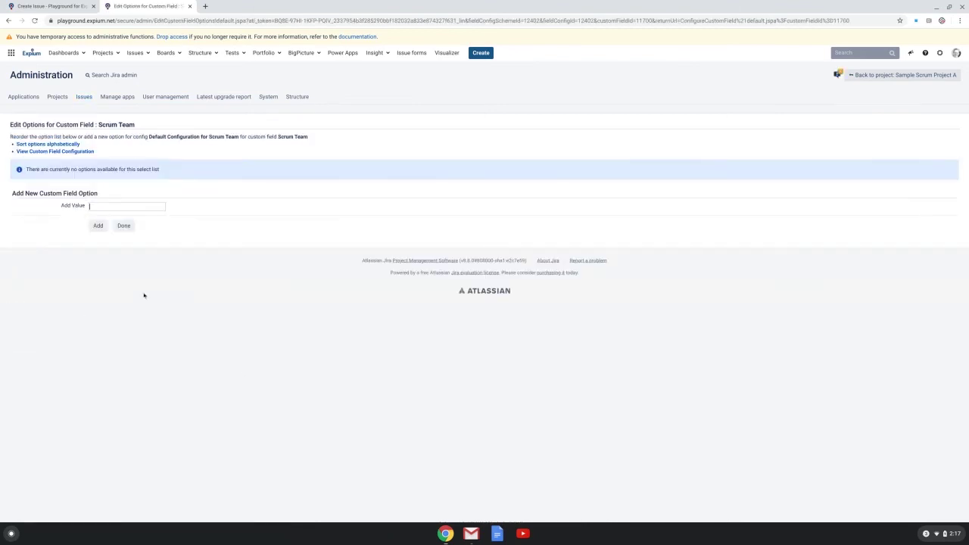
type("Team C")
key("Return")
type("Team D")
left_click(98, 246)
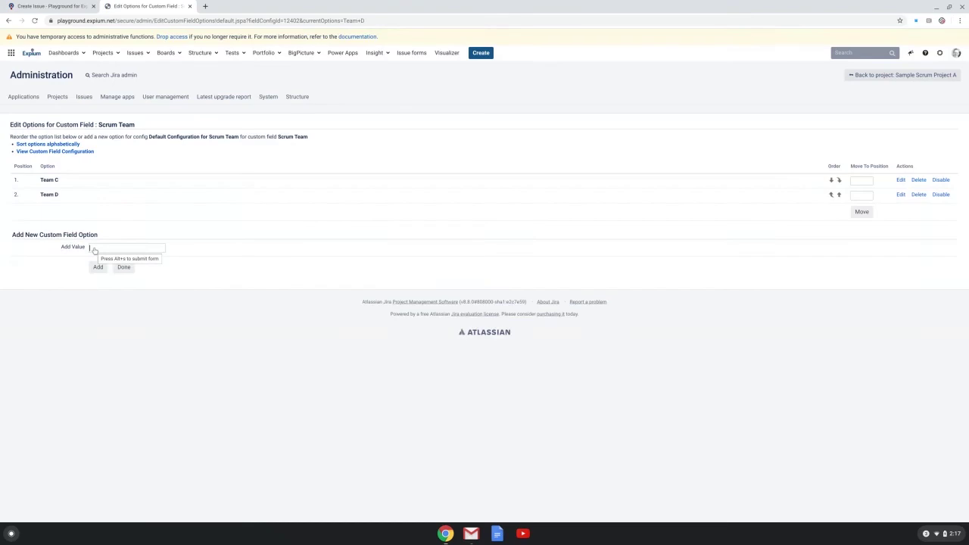
left_click(123, 267)
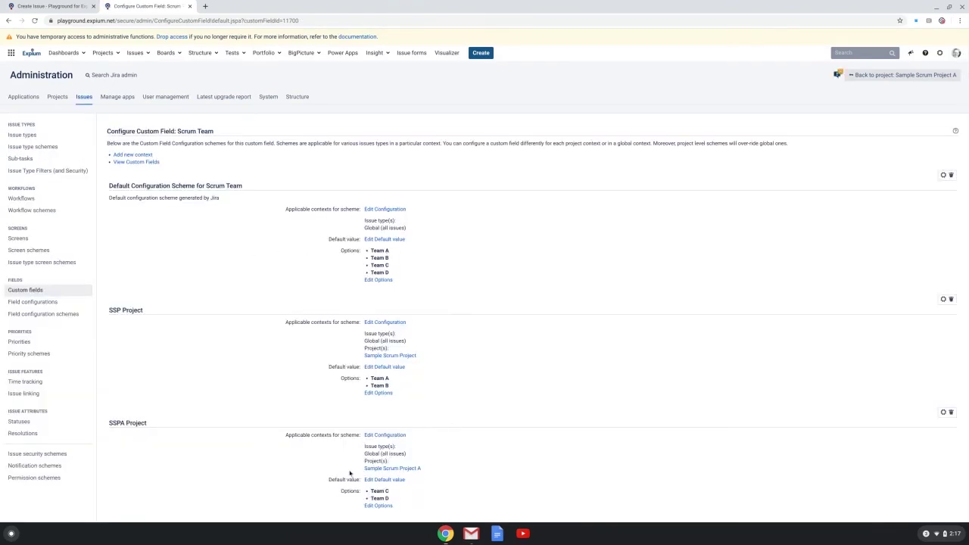
- Discard the open issue form, start a new issue in Sample Scrum Project, and check Scrum Team offers Team A–B
left_click(57, 7)
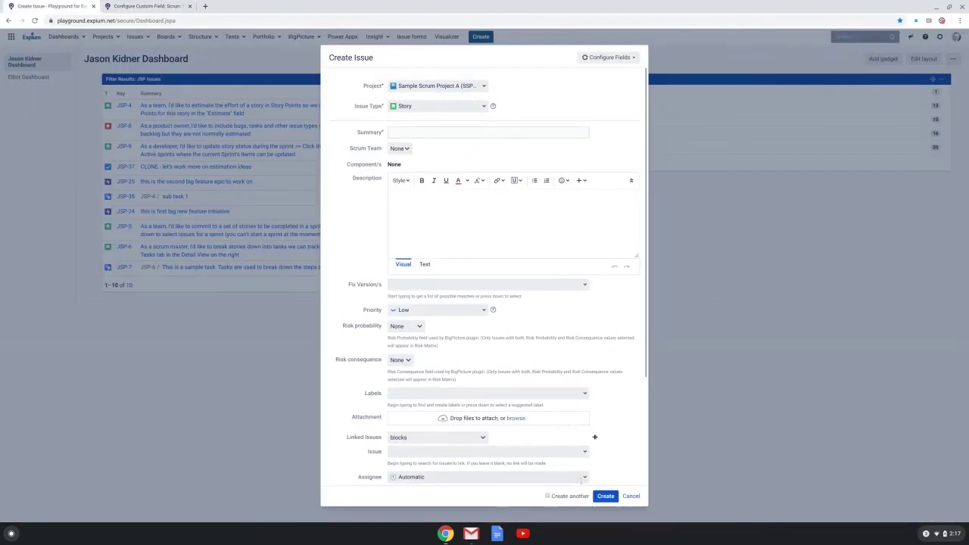
left_click(631, 496)
left_click(516, 115)
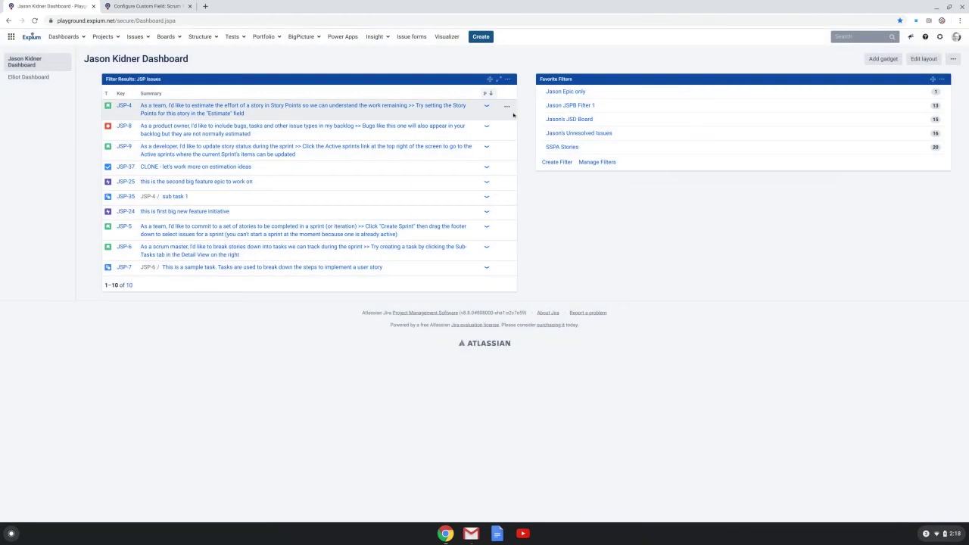
left_click(489, 39)
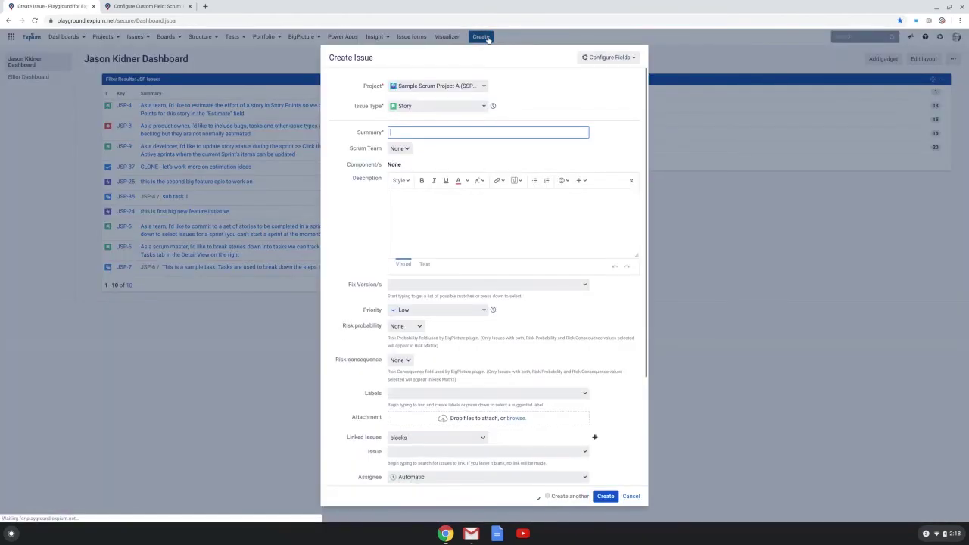
left_click(482, 87)
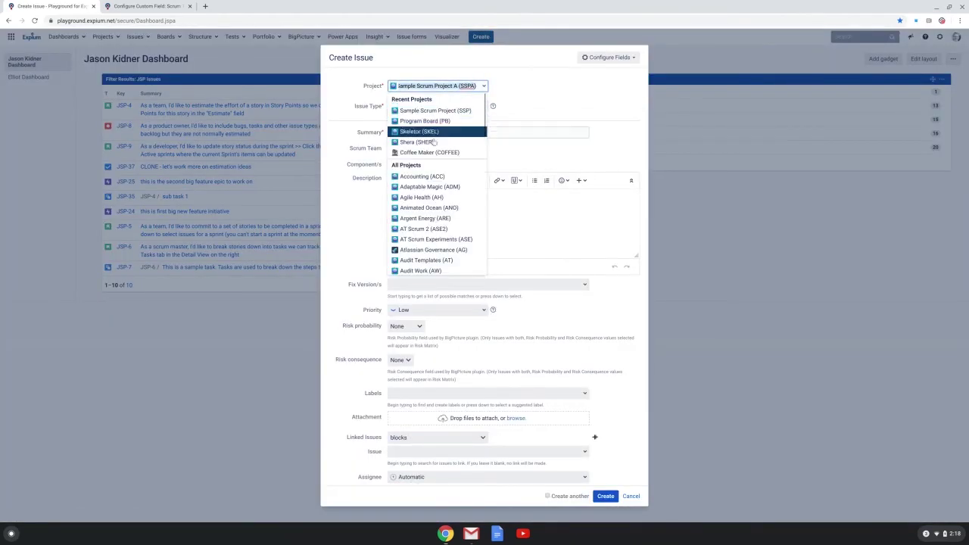
left_click(415, 113)
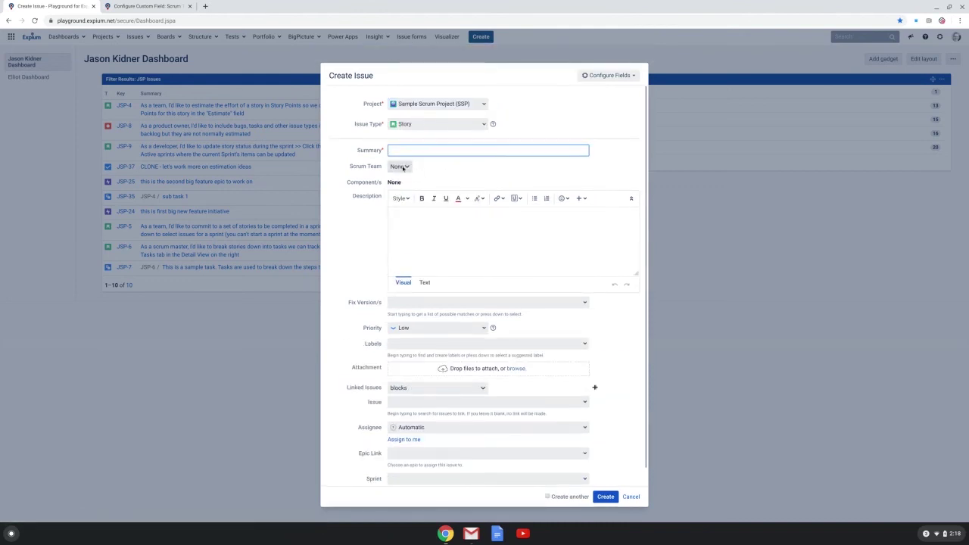
left_click(404, 168)
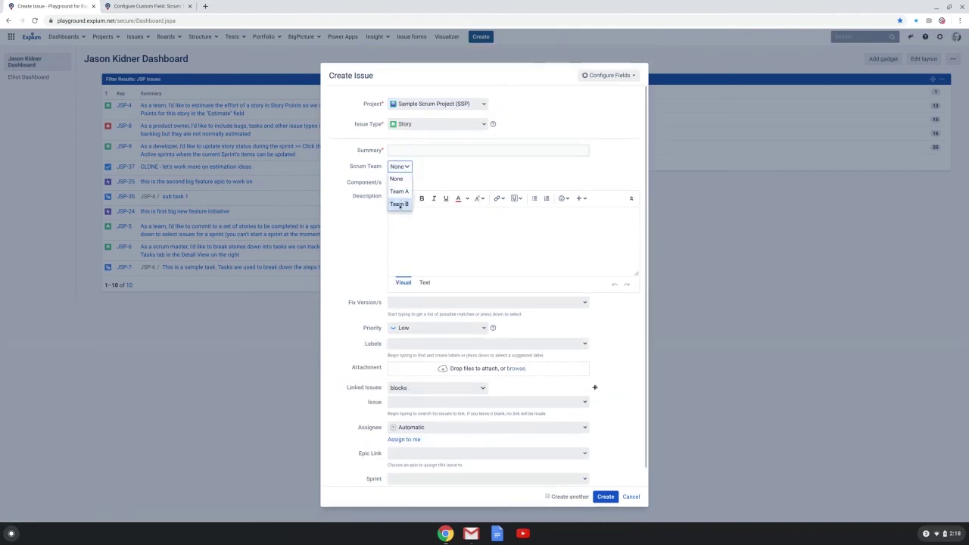
- Switch the issue to Sample Scrum Project A and confirm Scrum Team offers Team C and Team D
left_click(479, 110)
left_click(480, 110)
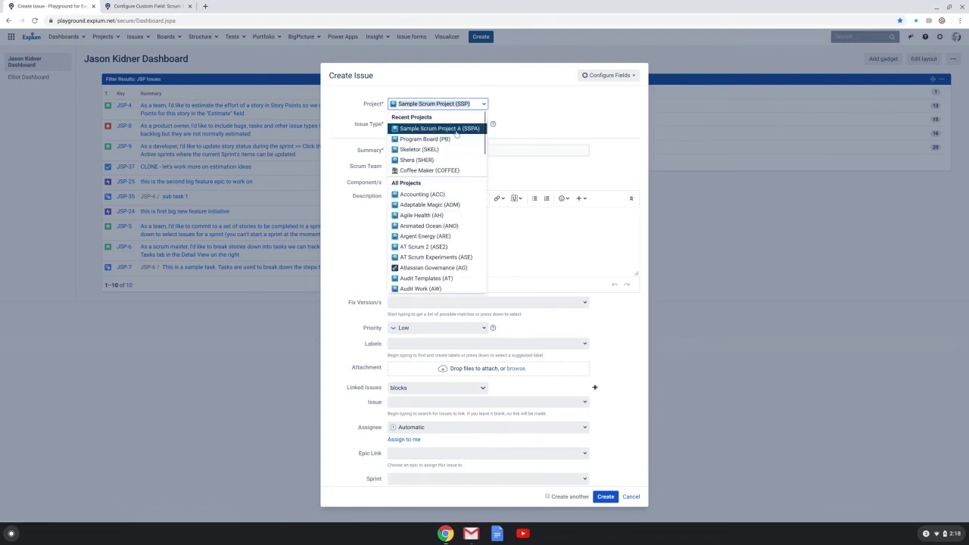
left_click(428, 130)
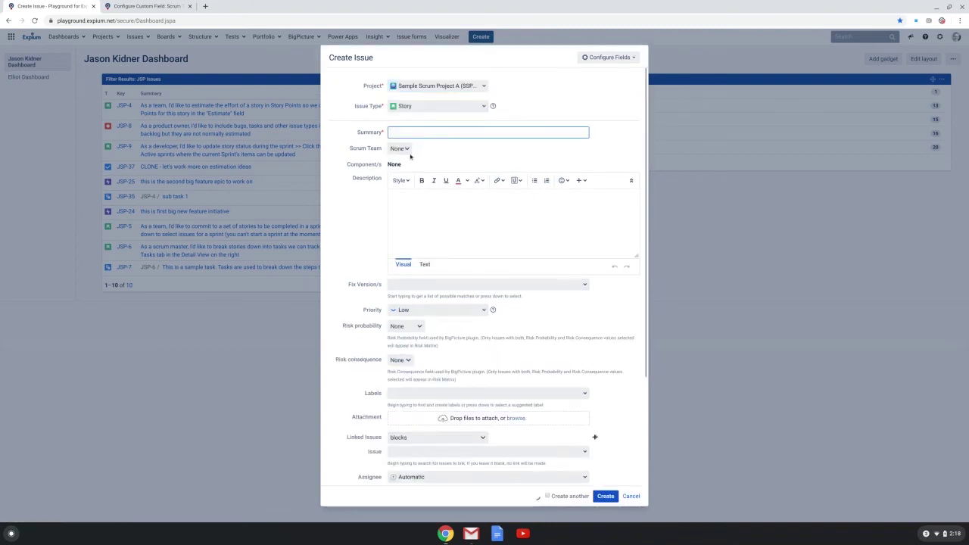
left_click(401, 149)
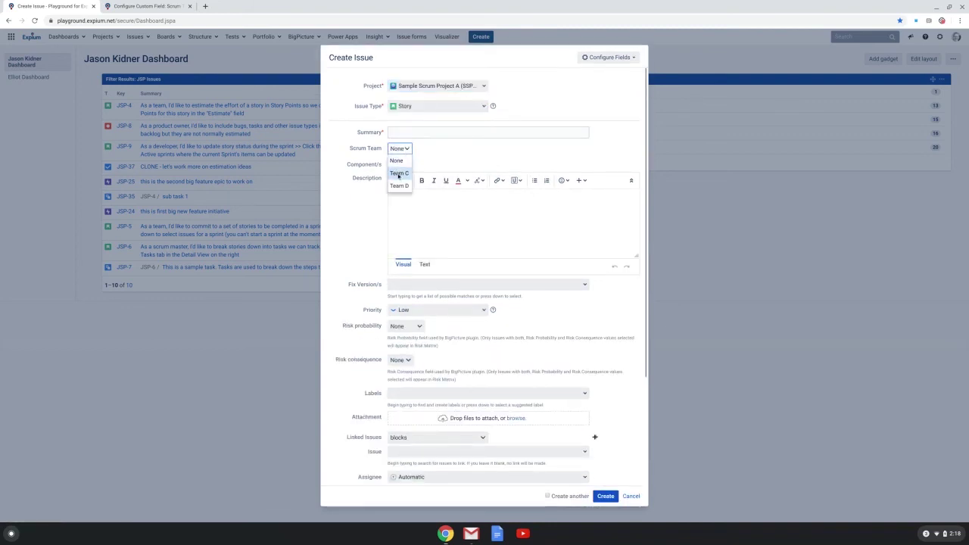